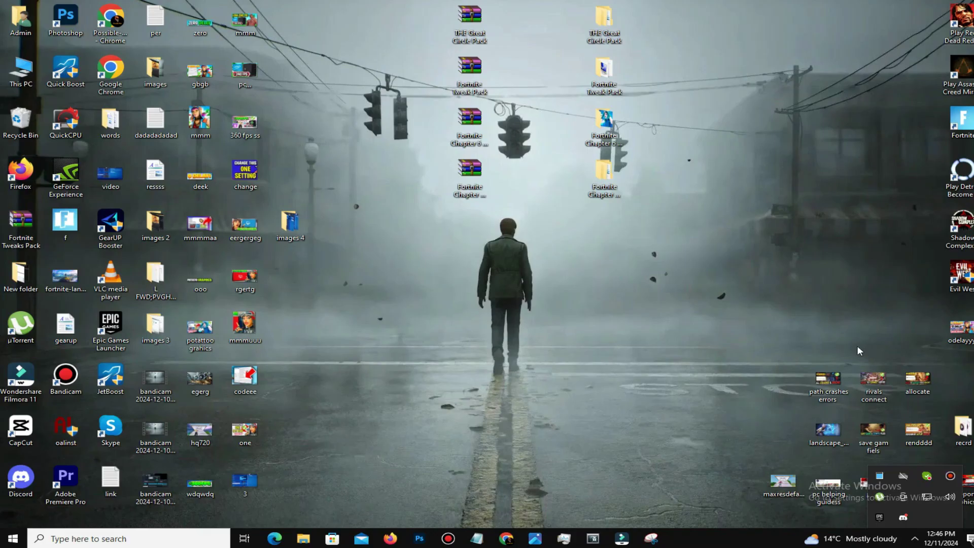
# - Dismiss the open taskbar overflow popup so the desktop is clear
pyautogui.click(810, 331)
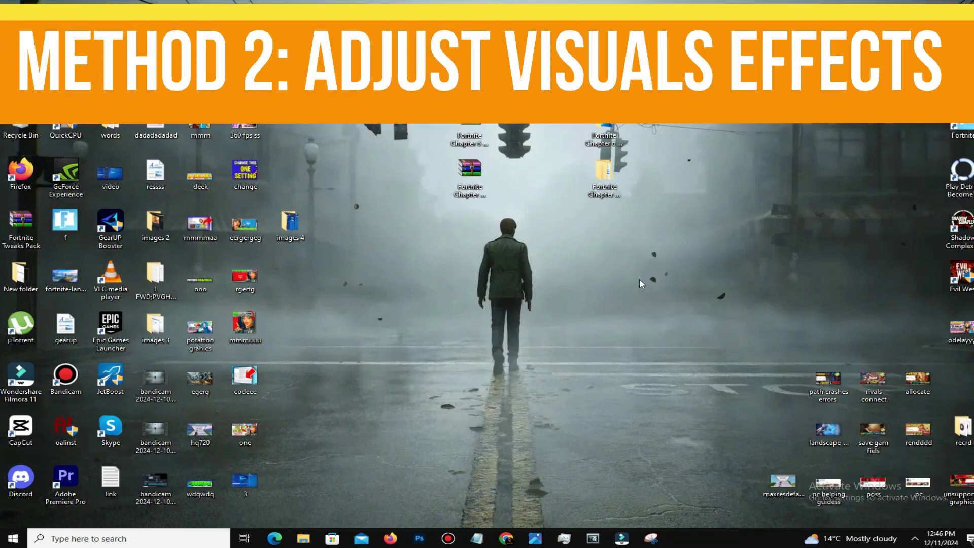
# - Run systempropertiesperformance.exe from the Run dialog to open Performance Options
pyautogui.press('super+r')
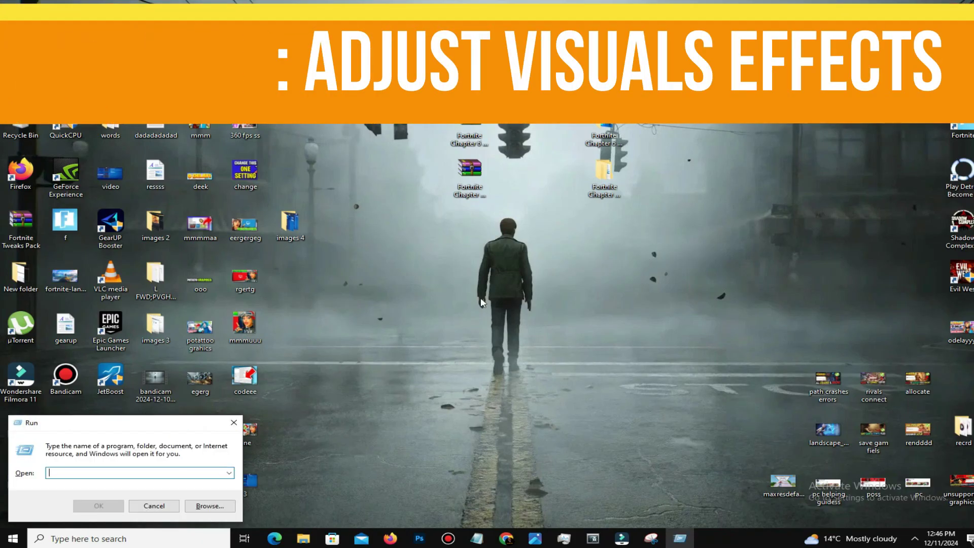
pyautogui.write('sysdm')
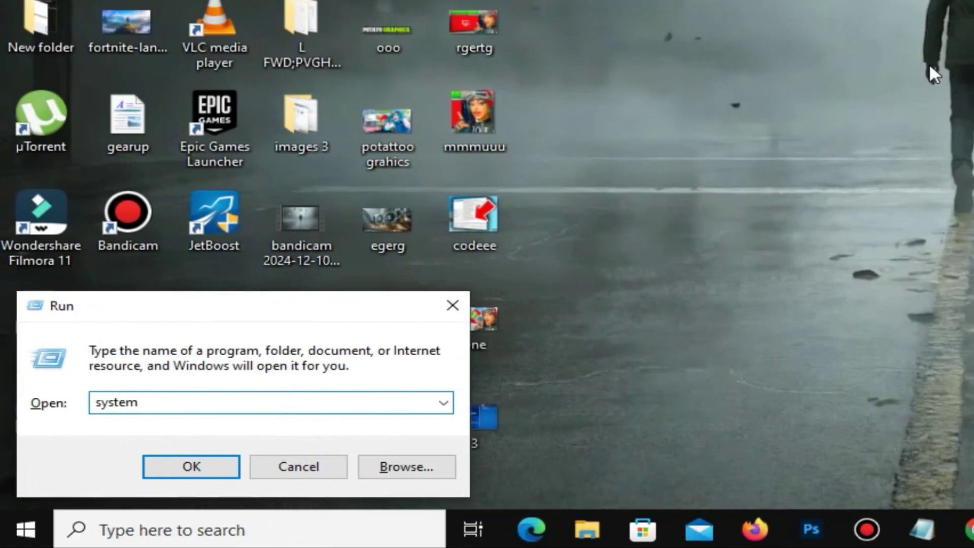
pyautogui.write('opertiespe')
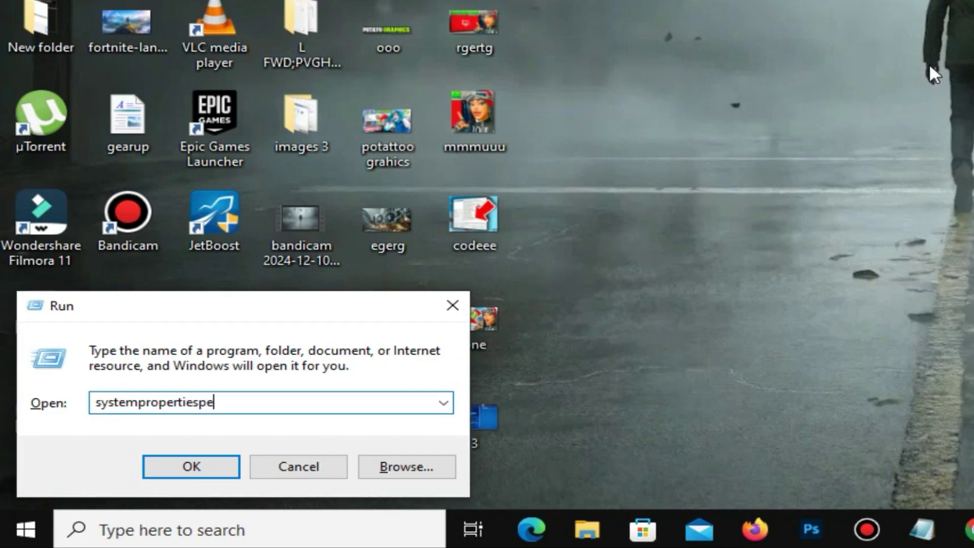
pyautogui.write('rformance.')
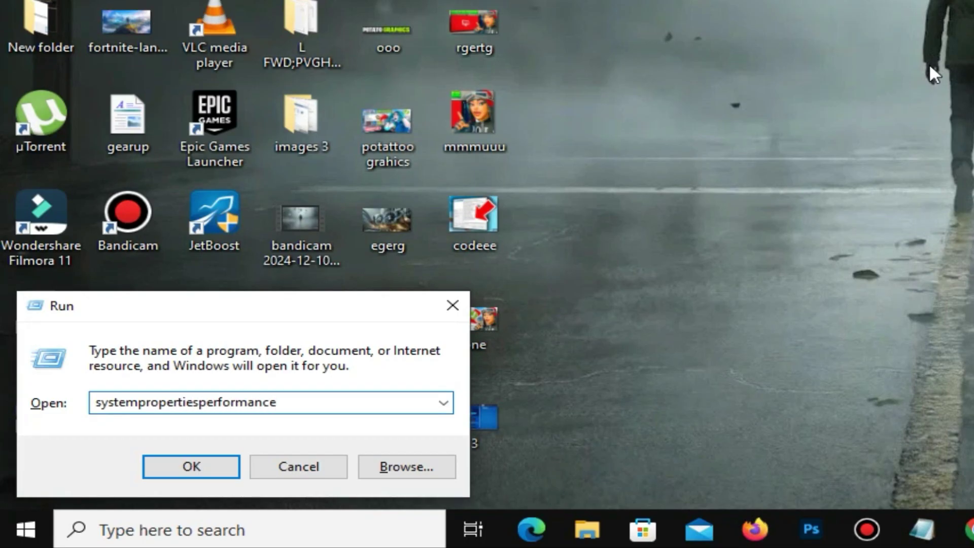
pyautogui.write('exe')
pyautogui.press('Return')
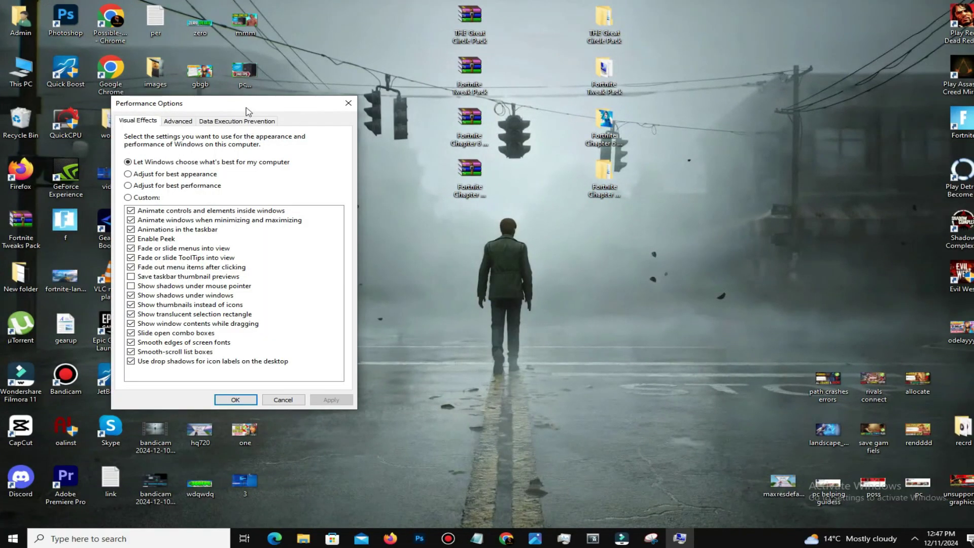
# - Turn off control animations, minimize/maximize animations, Peek, and fading menus, ToolTips and menu items
pyautogui.moveTo(246, 108); pyautogui.dragTo(566, 111)
pyautogui.click(462, 174)
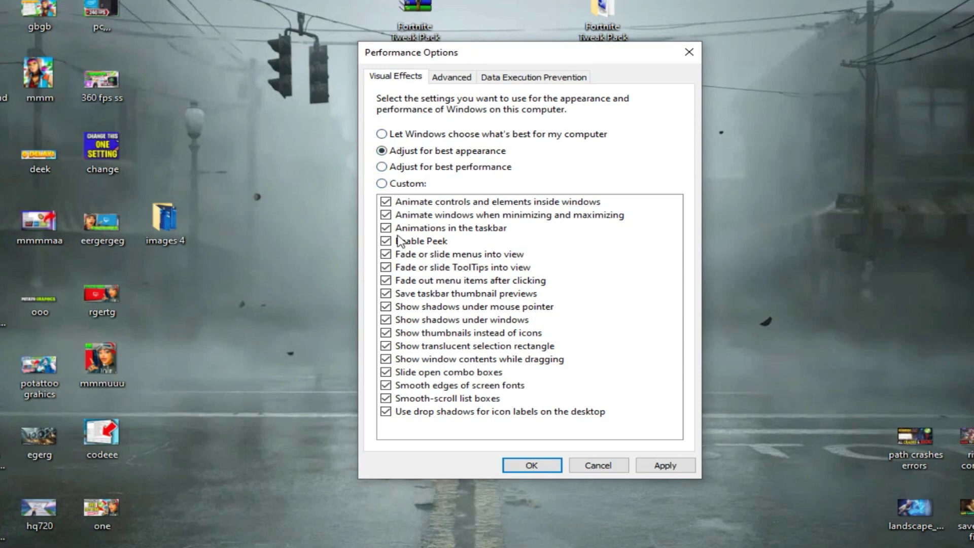
pyautogui.click(386, 201)
pyautogui.click(386, 215)
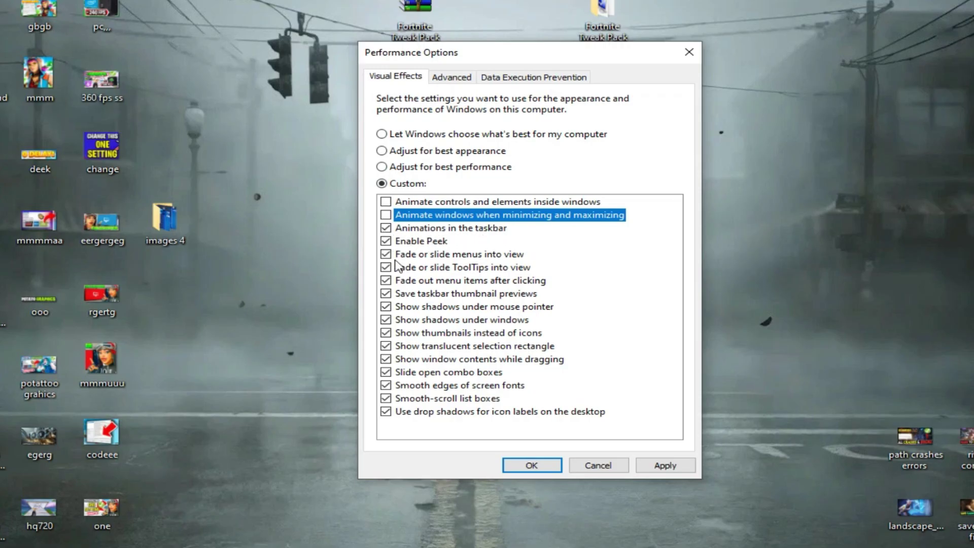
pyautogui.click(386, 242)
pyautogui.click(386, 253)
pyautogui.click(385, 267)
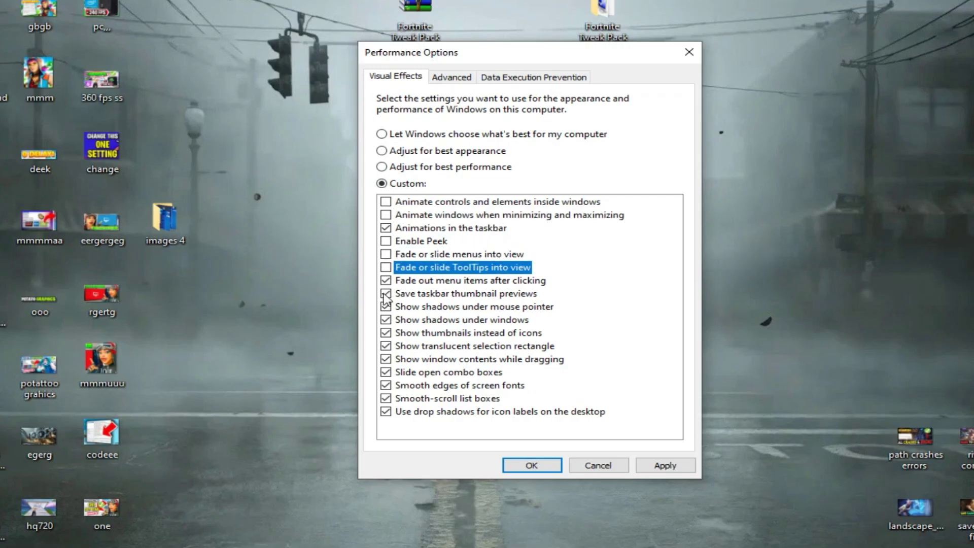
pyautogui.click(385, 280)
# - Turn off pointer shadows, sliding combo boxes, drag contents, translucent selection, smooth scrolling, icon-label shadows
pyautogui.click(391, 294)
pyautogui.click(385, 307)
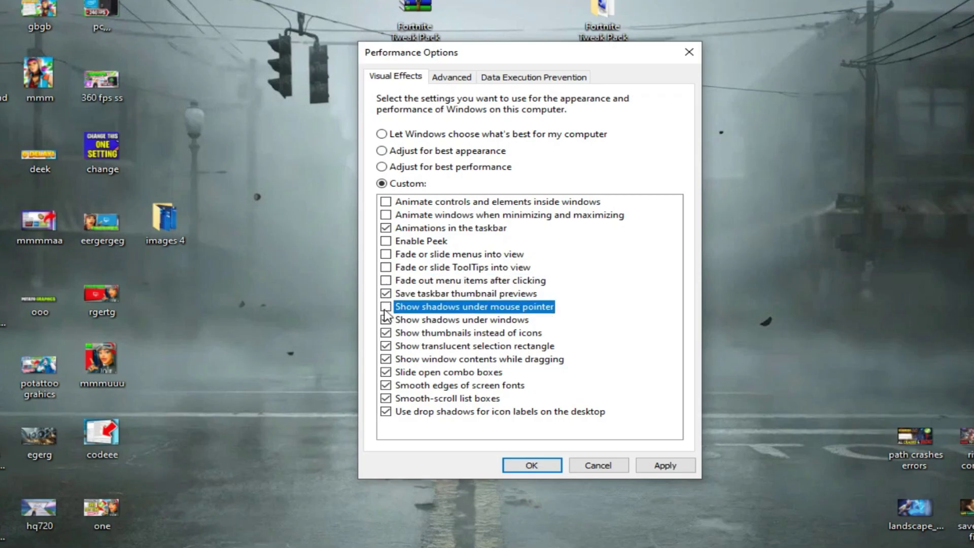
pyautogui.click(386, 308)
pyautogui.click(386, 372)
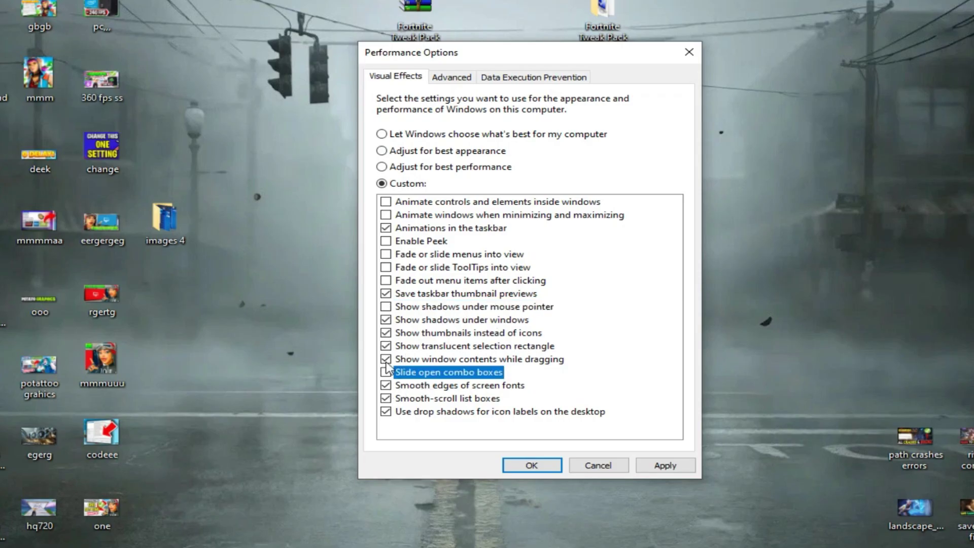
pyautogui.click(386, 358)
pyautogui.click(386, 345)
pyautogui.click(385, 399)
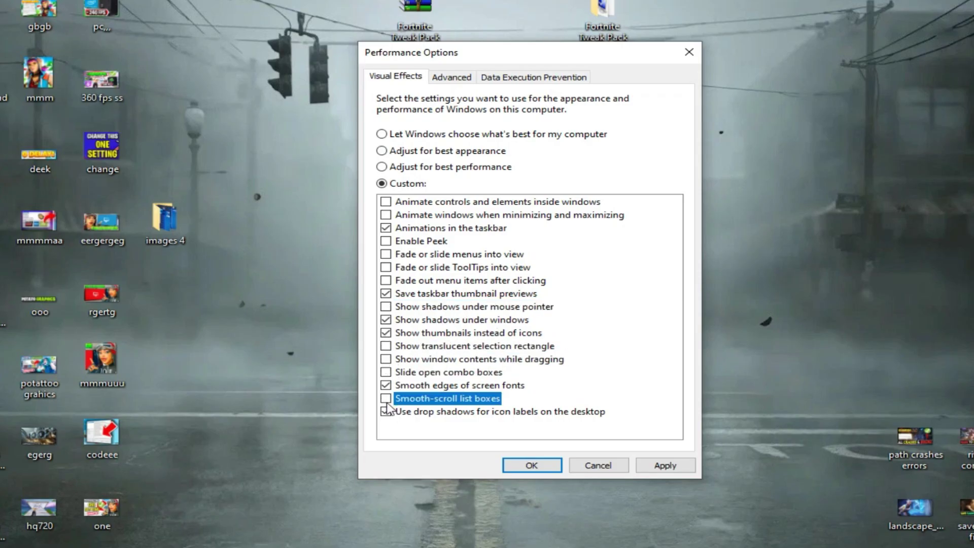
pyautogui.click(385, 411)
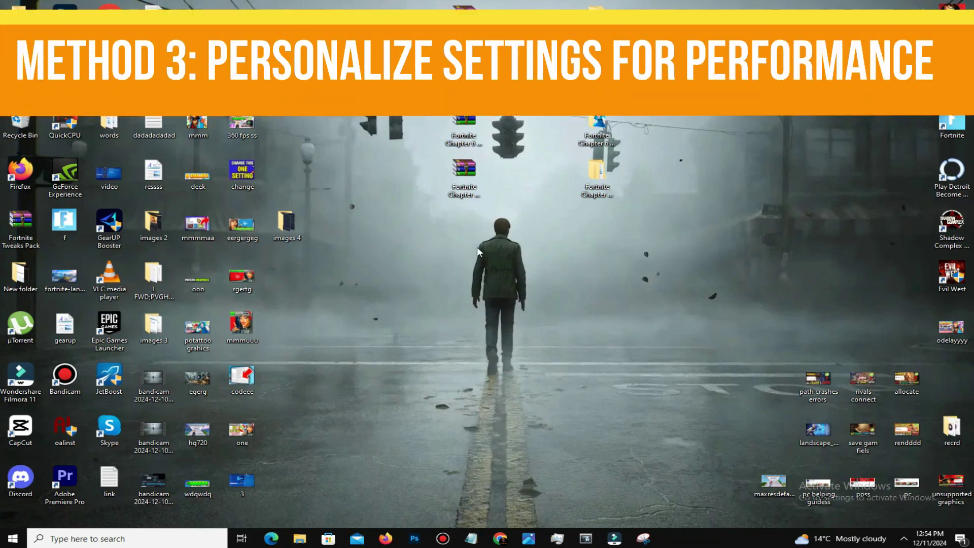
# - Open Personalize from the desktop, change the background type, then view Device usage settings
pyautogui.rightClick(541, 209)
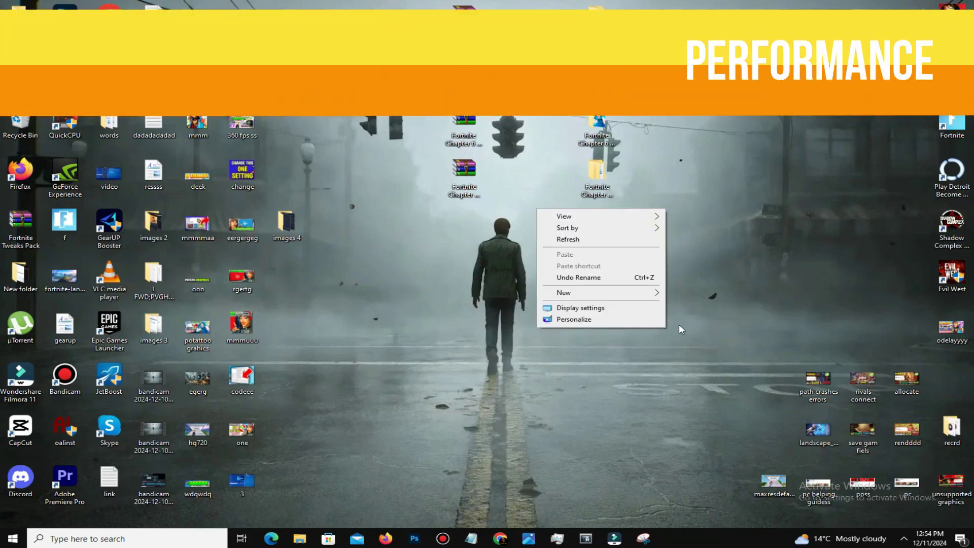
pyautogui.click(581, 320)
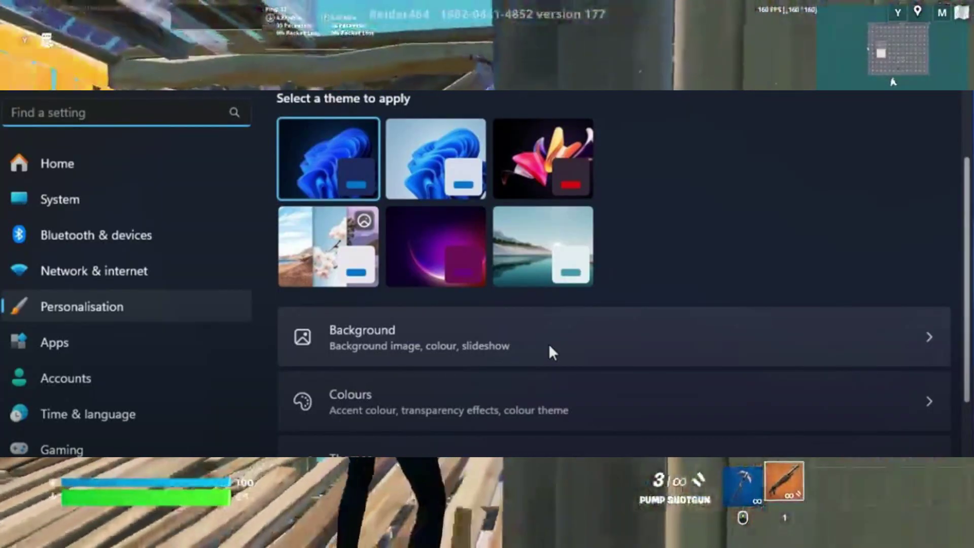
pyautogui.click(549, 343)
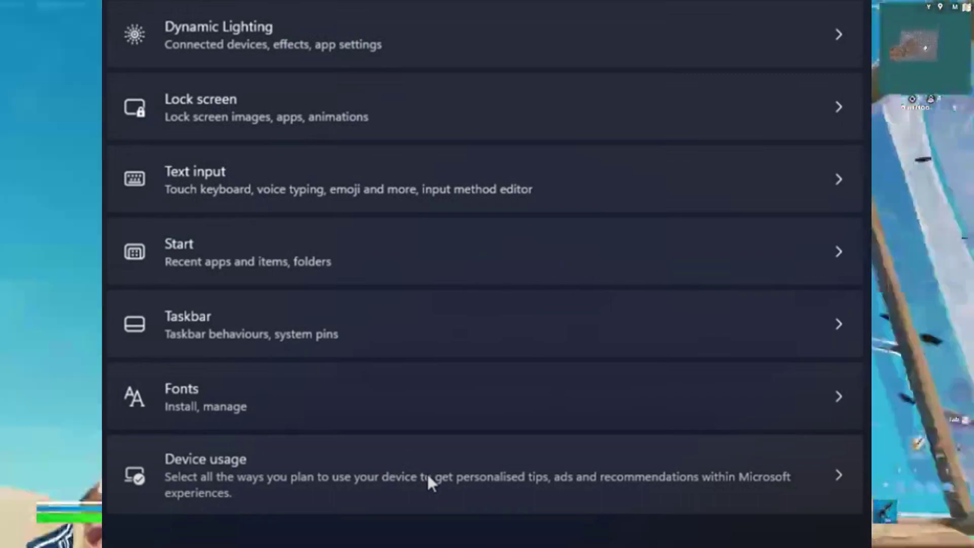
pyautogui.click(428, 473)
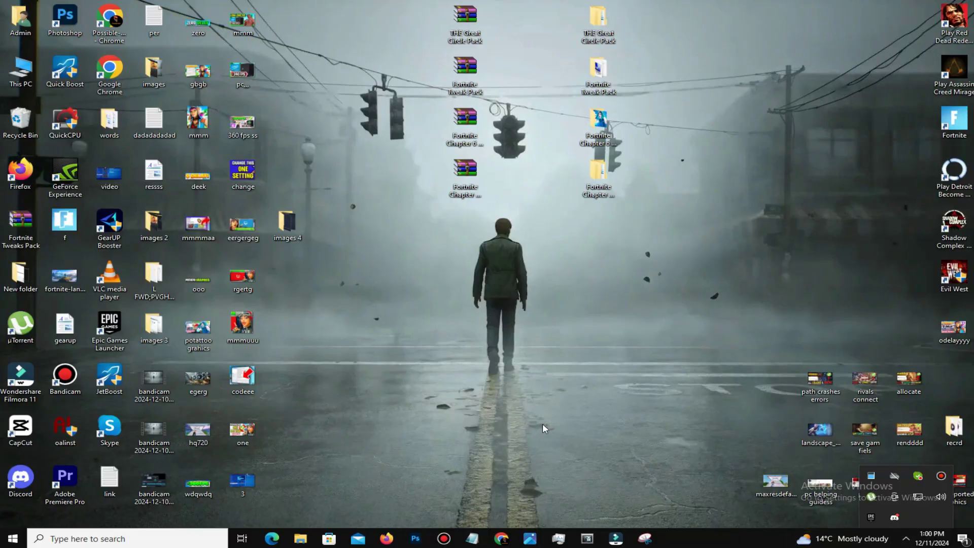
# - Search for Settings and go to the Apps & features list of installed apps
pyautogui.click(118, 543)
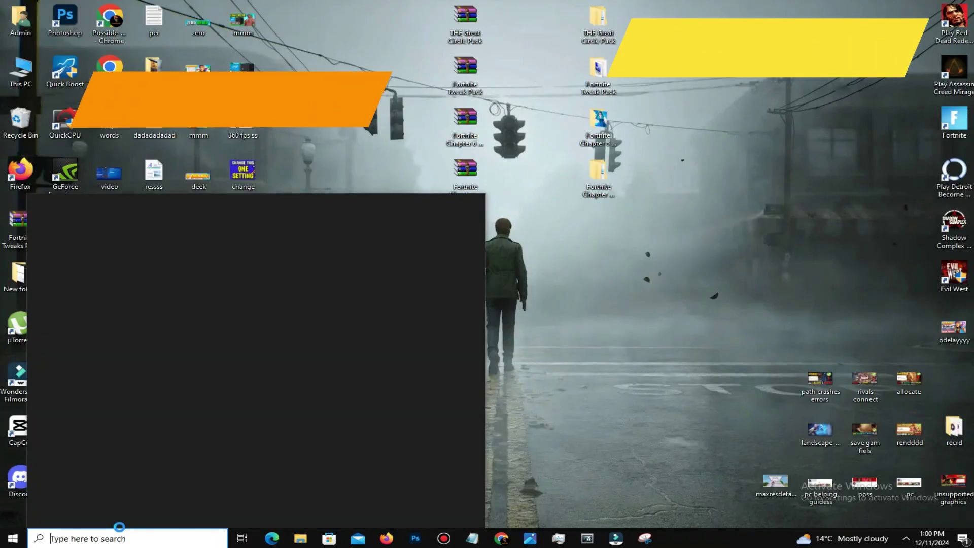
pyautogui.write('se')
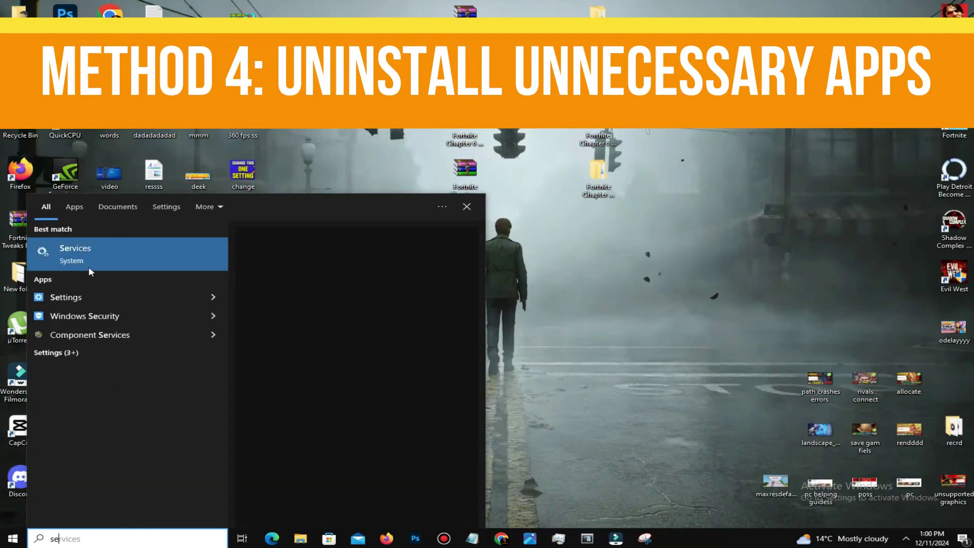
pyautogui.click(93, 299)
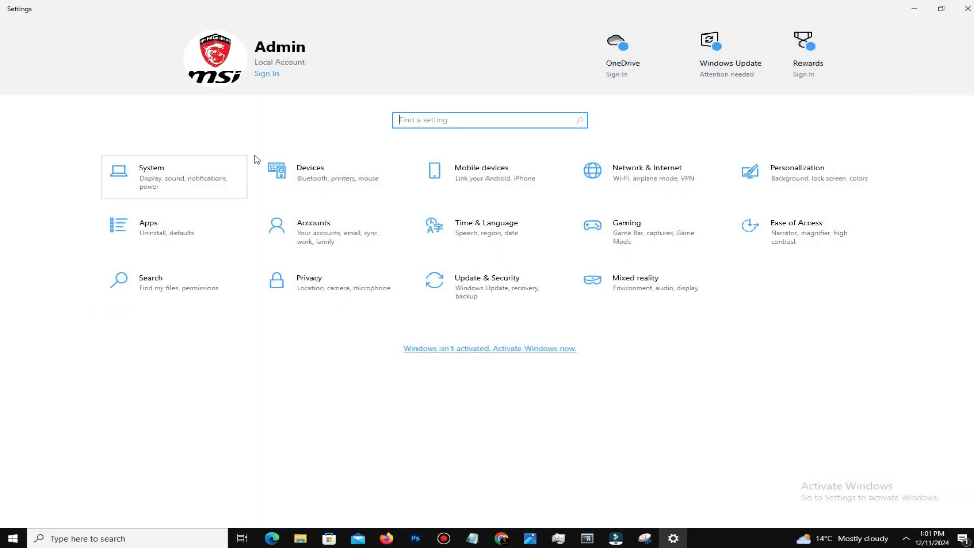
pyautogui.write('ap')
pyautogui.press('Return')
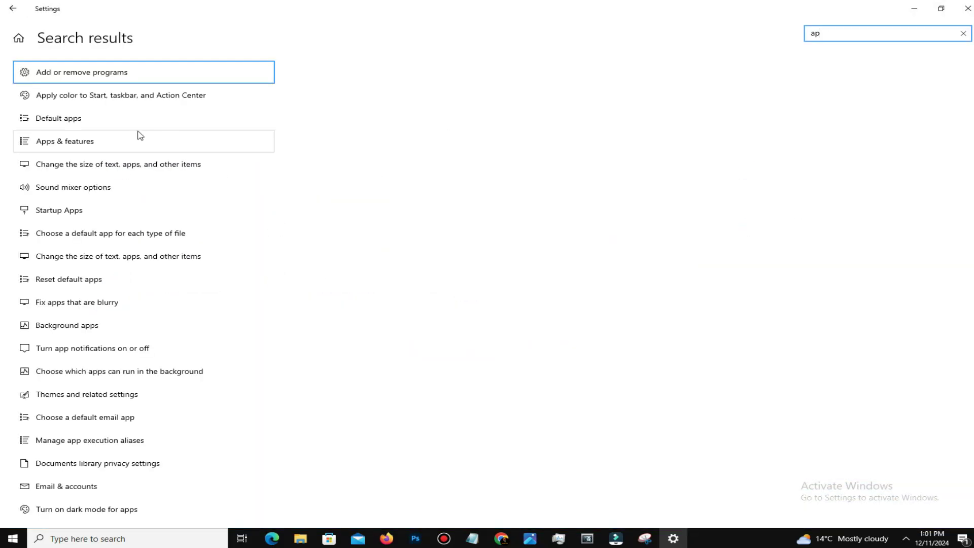
pyautogui.click(90, 127)
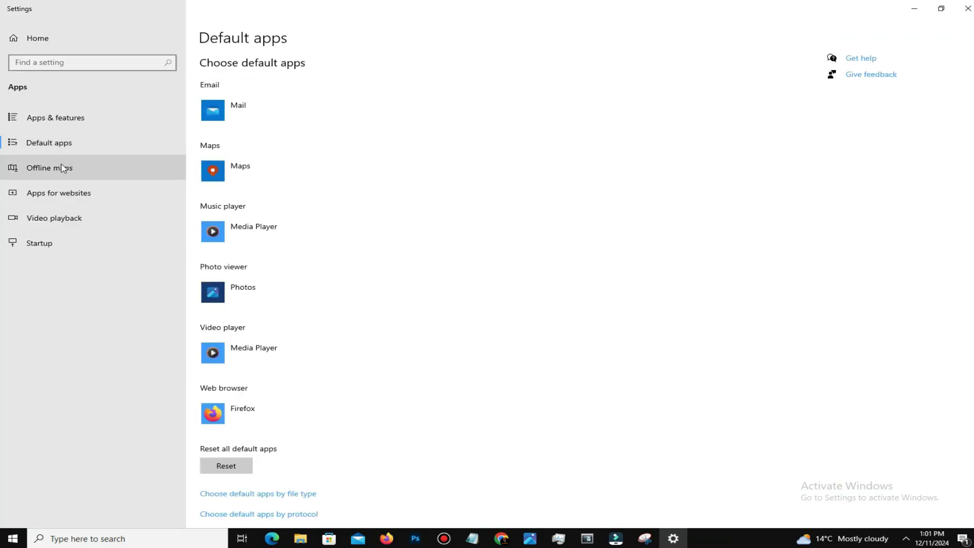
pyautogui.click(178, 127)
# - Expand Microsoft Edge to reveal its Uninstall option and scroll through the app list
pyautogui.scroll(-3, 584, 259)
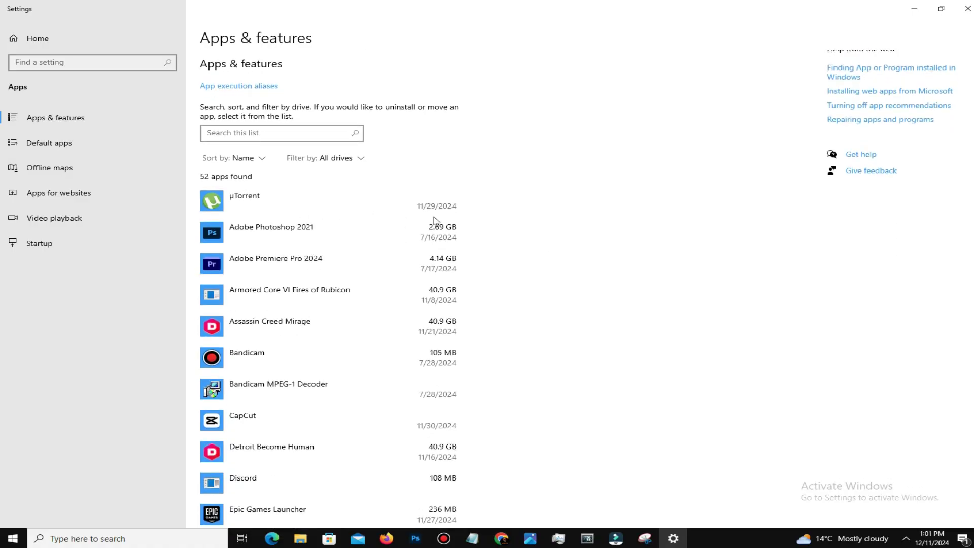
pyautogui.scroll(-3, 471, 329)
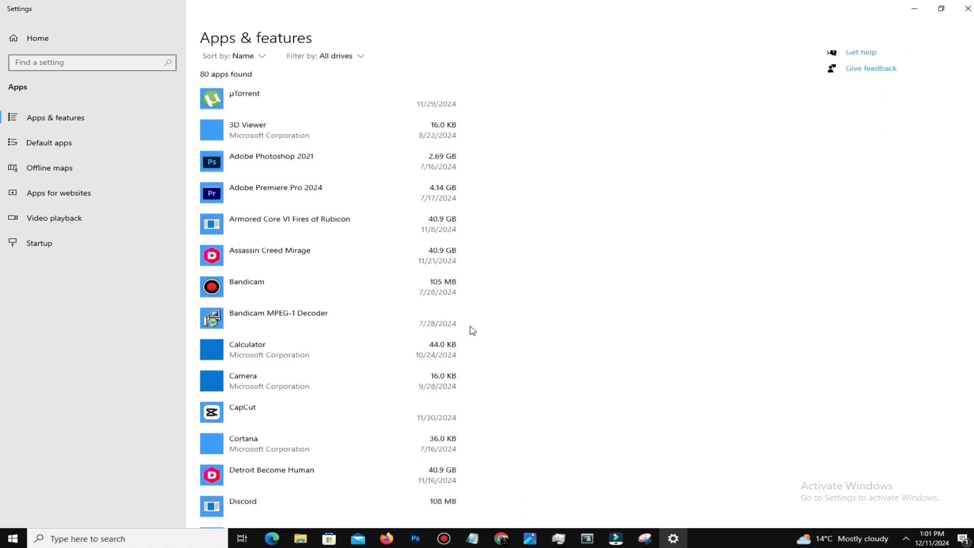
pyautogui.scroll(-5, 474, 332)
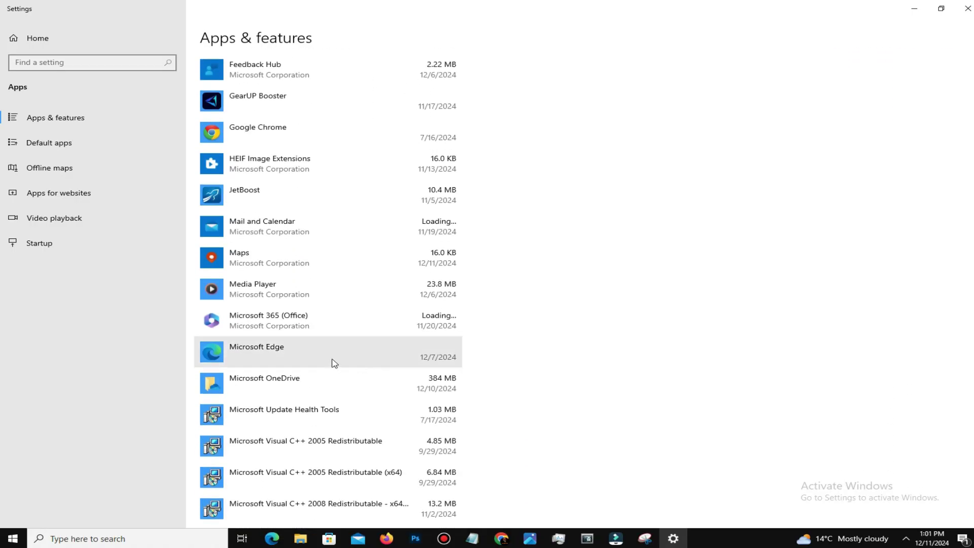
pyautogui.click(361, 354)
pyautogui.scroll(-9, 537, 334)
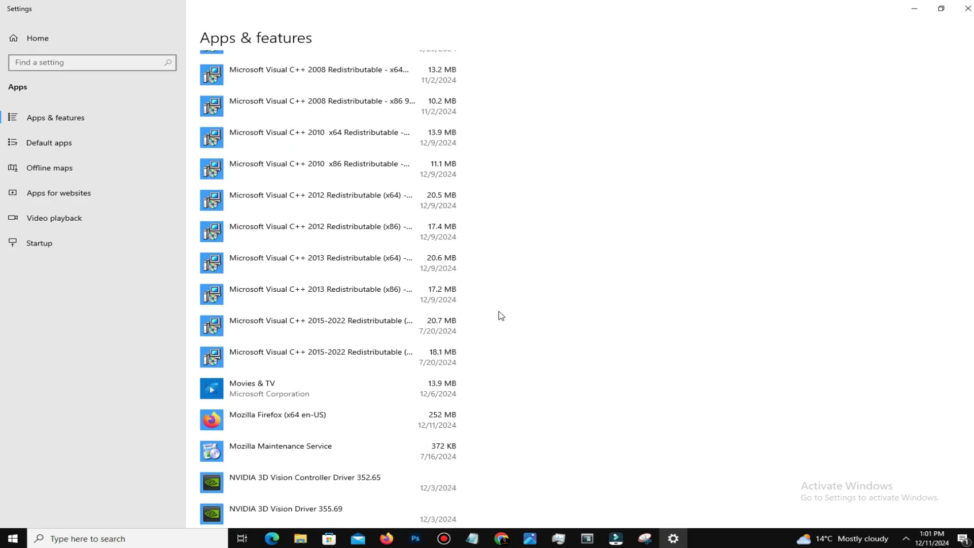
pyautogui.scroll(11, 499, 316)
pyautogui.scroll(8, 500, 318)
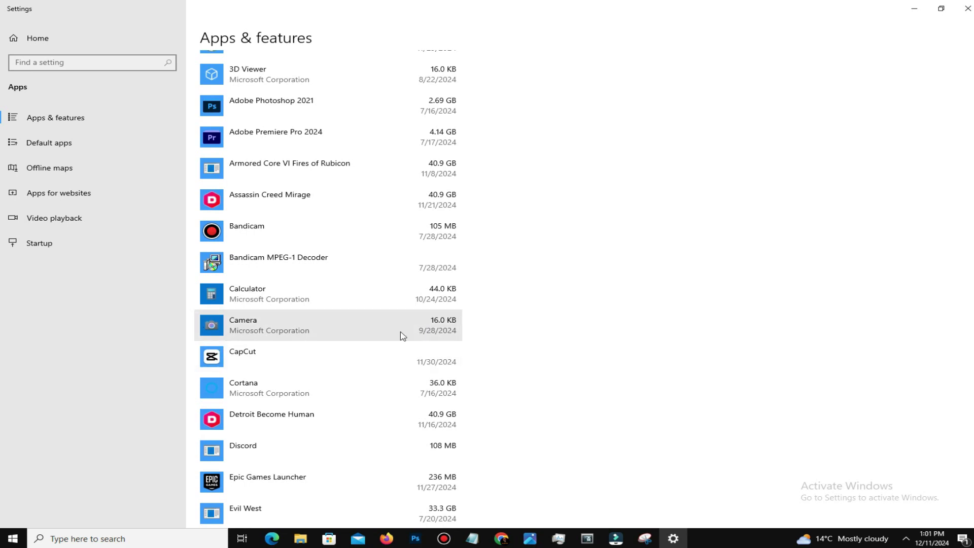
pyautogui.scroll(4, 546, 196)
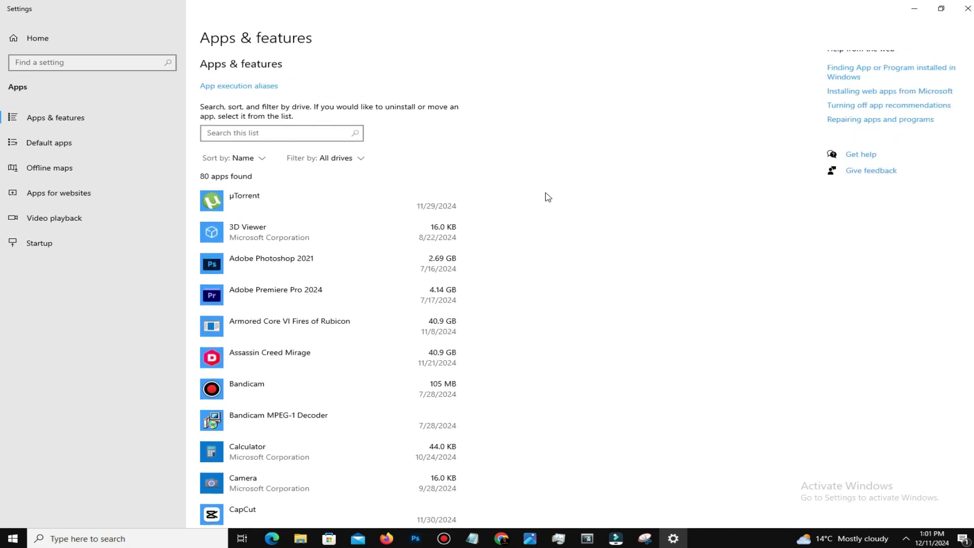
pyautogui.scroll(-5, 467, 280)
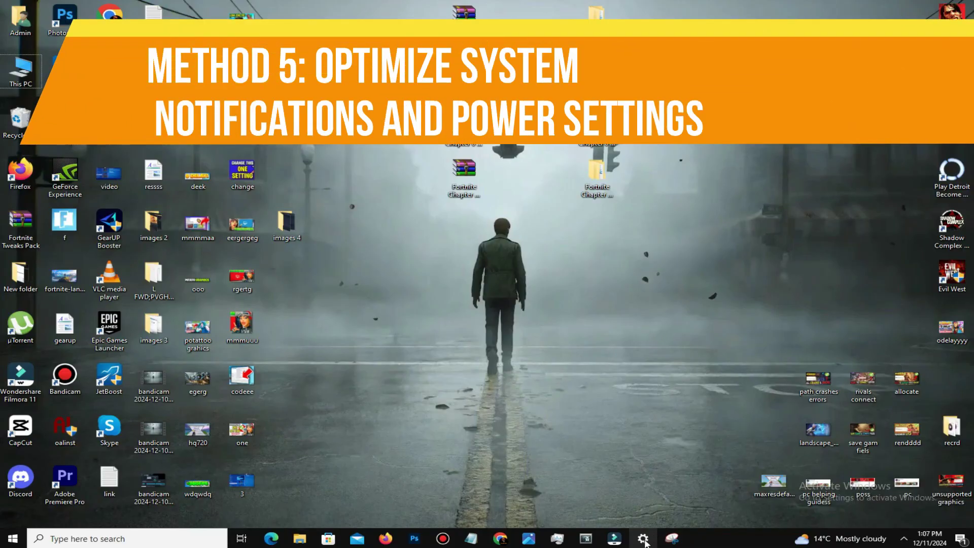
pyautogui.click(643, 539)
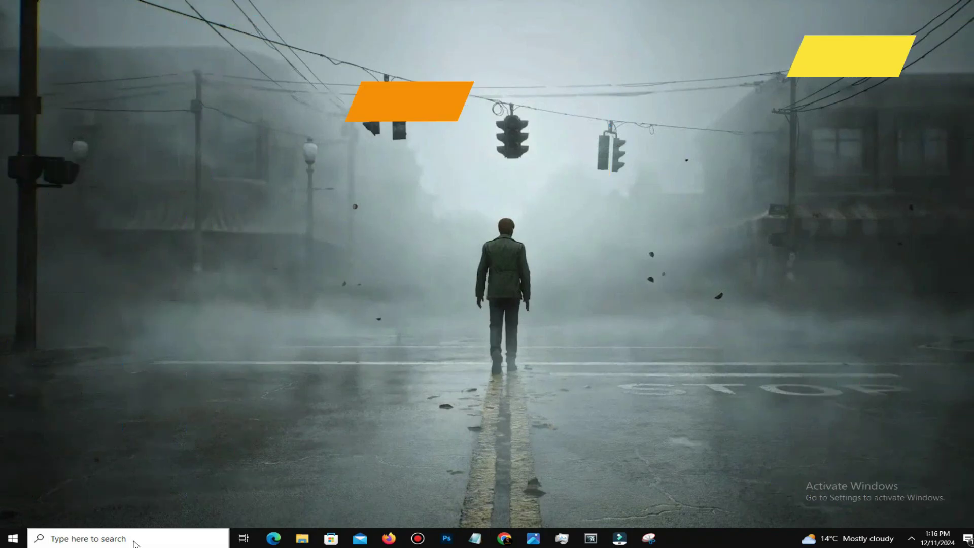
# - Launch Settings via search, go to Gaming, and show the Captures page
pyautogui.click(135, 544)
pyautogui.write('set')
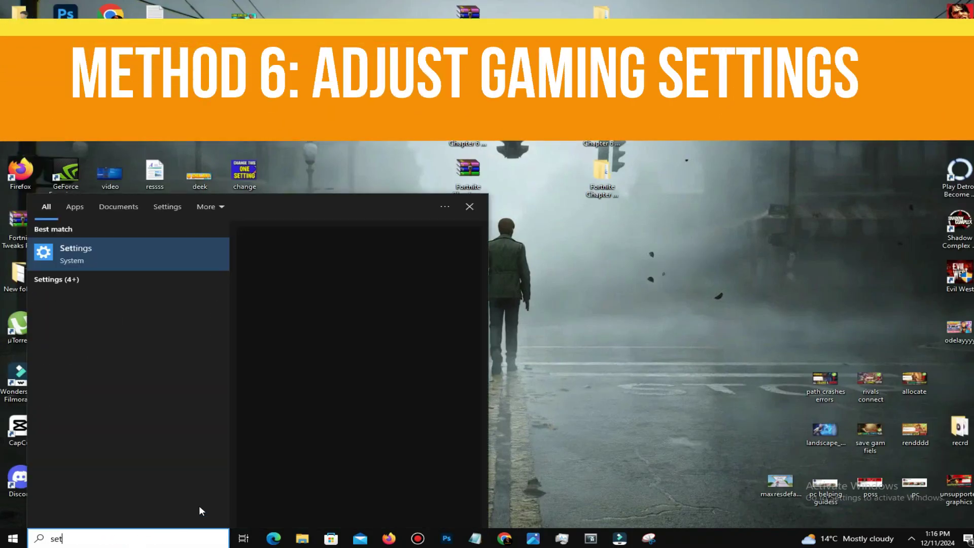
pyautogui.write('tings')
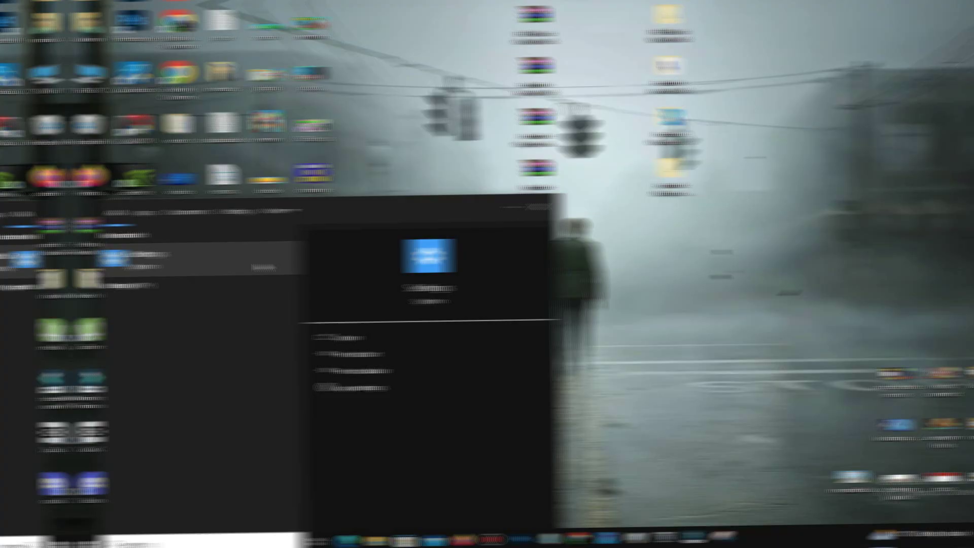
pyautogui.click(109, 254)
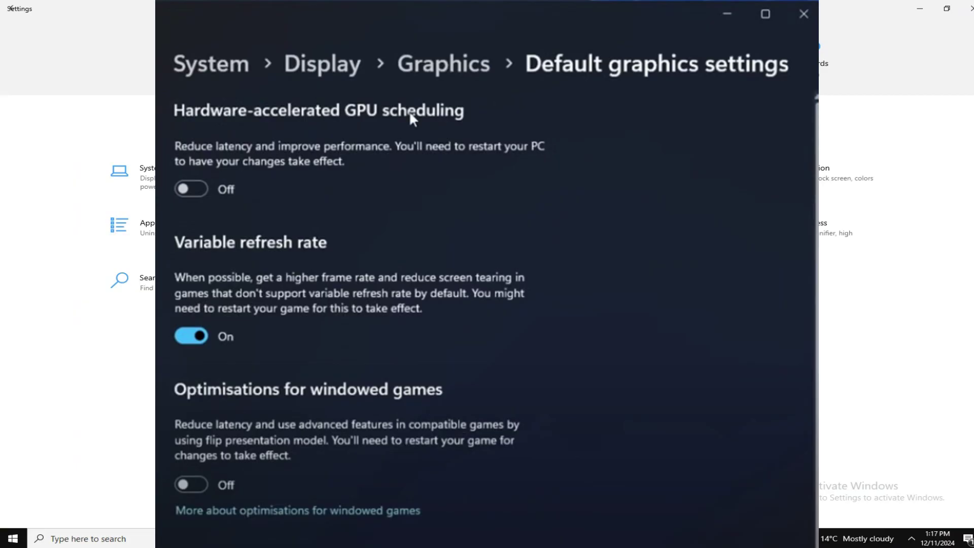
pyautogui.click(652, 226)
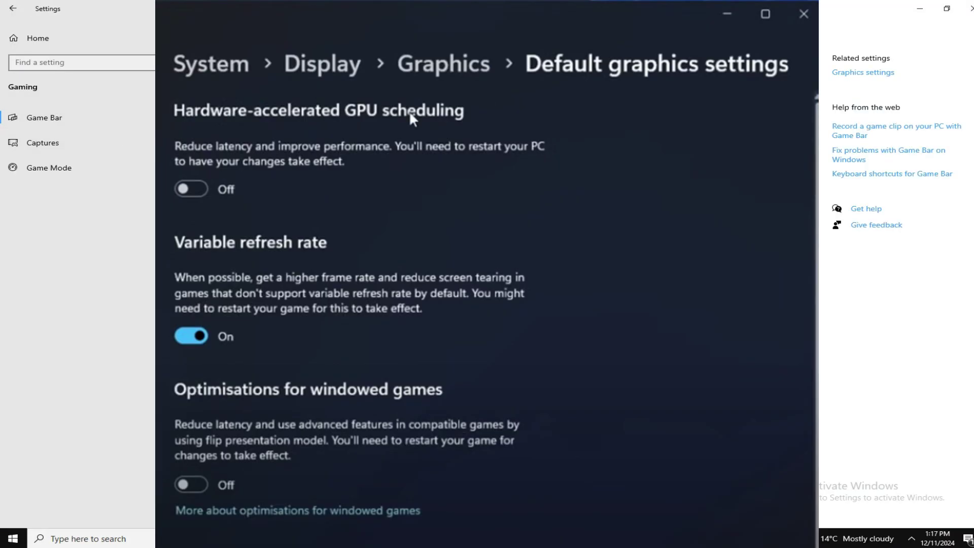
pyautogui.click(94, 147)
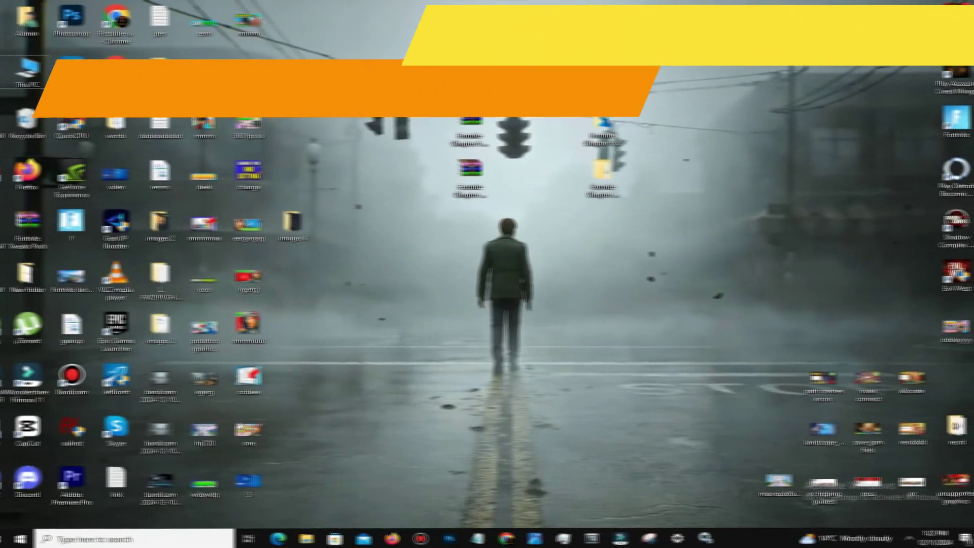
pyautogui.click(150, 539)
pyautogui.write('ser')
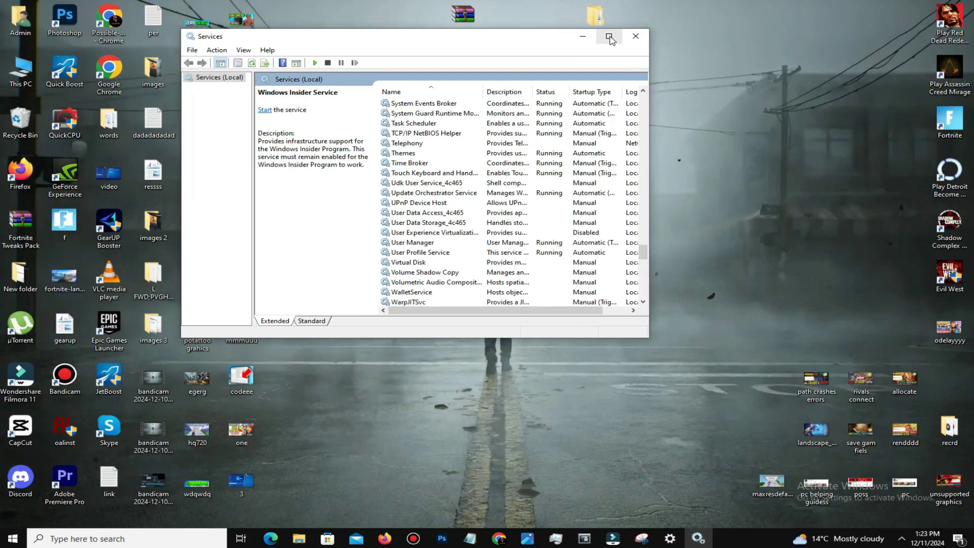
pyautogui.click(609, 36)
pyautogui.press('Down')
pyautogui.press('Down')
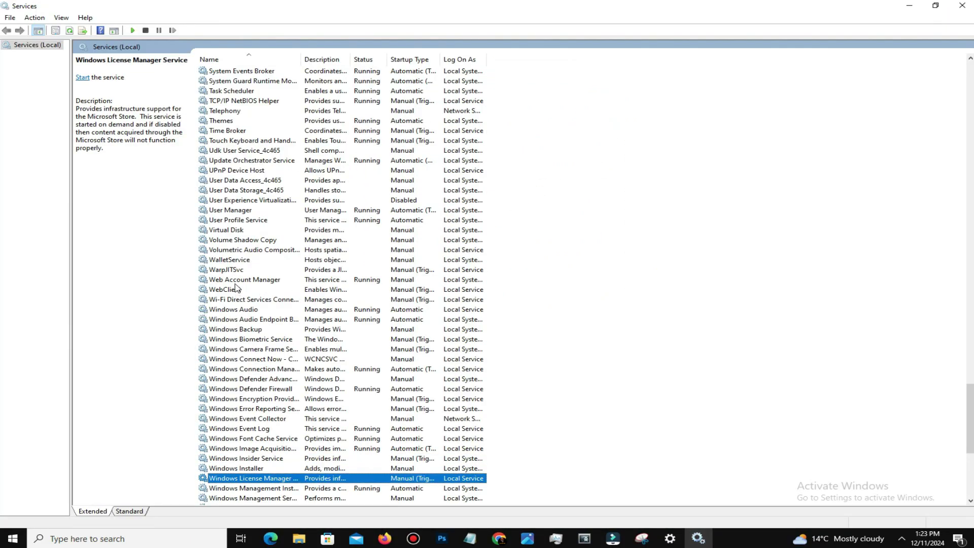
pyautogui.click(246, 271)
pyautogui.doubleClick(249, 261)
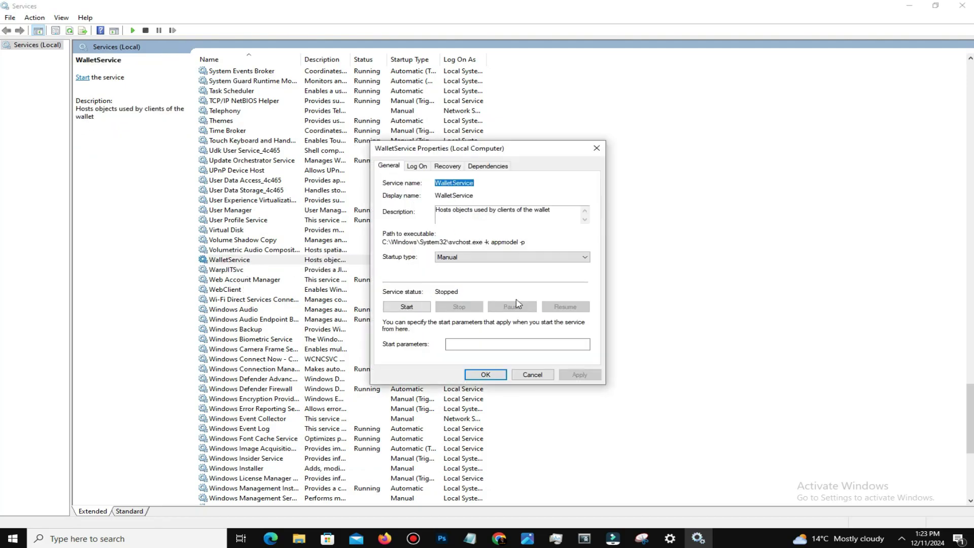
pyautogui.click(489, 259)
pyautogui.click(538, 379)
pyautogui.click(526, 376)
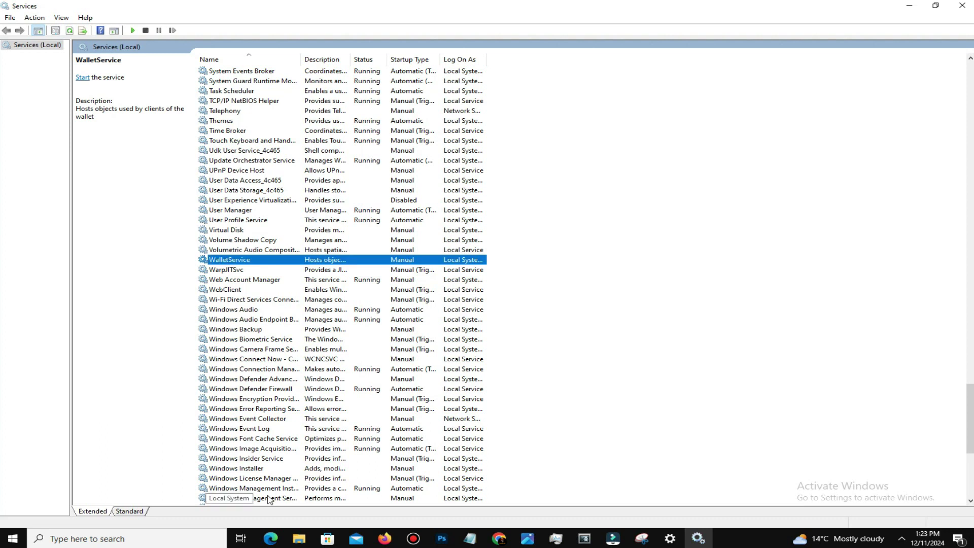
pyautogui.doubleClick(259, 460)
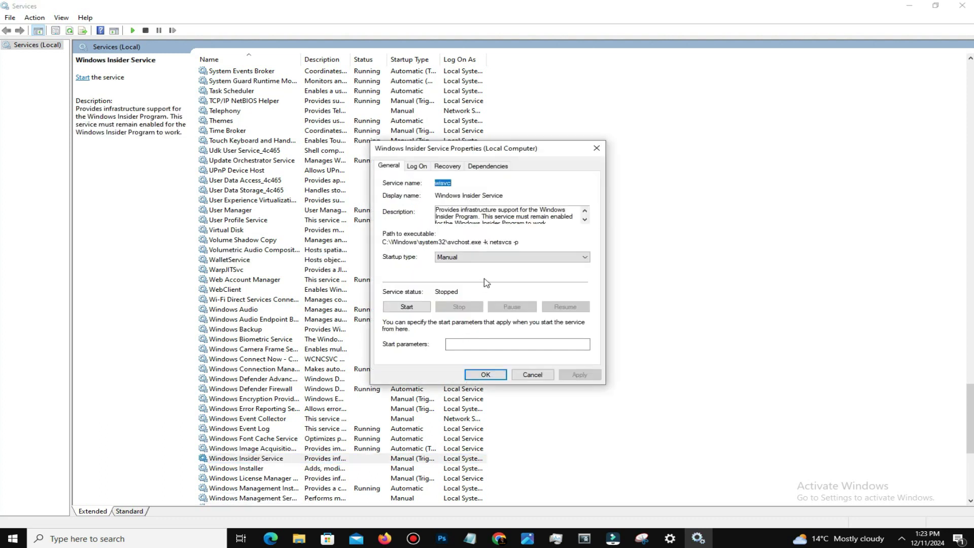
pyautogui.click(487, 257)
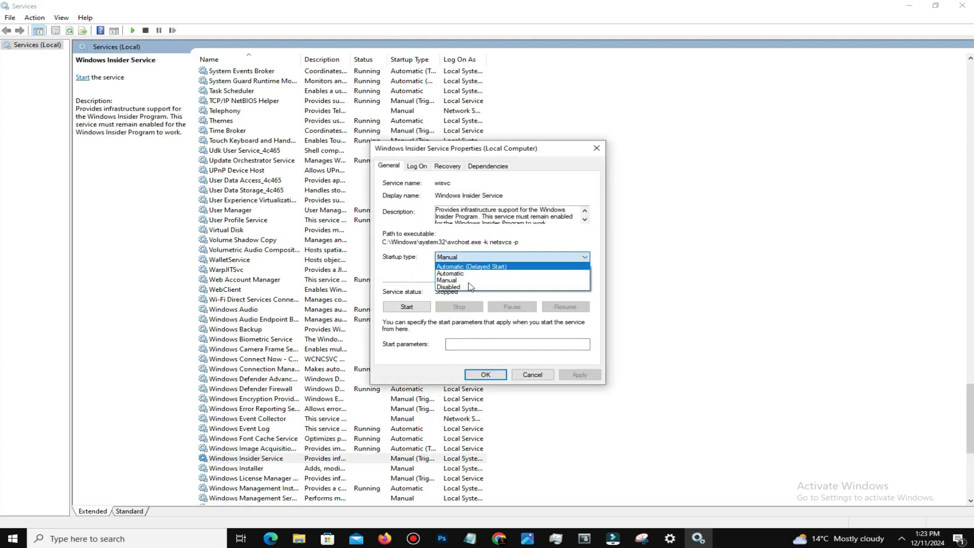
pyautogui.click(534, 379)
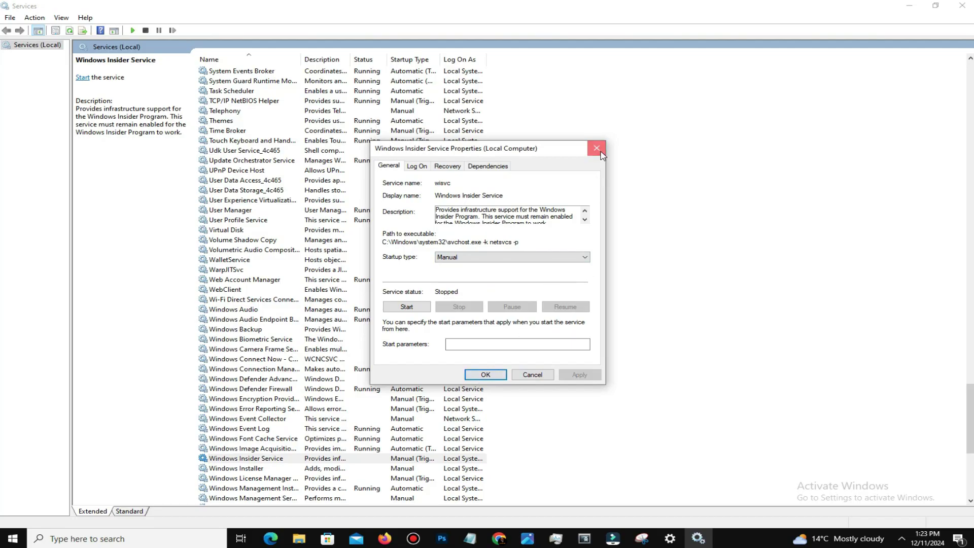
pyautogui.click(484, 375)
pyautogui.hotkey('alt', 'F4')
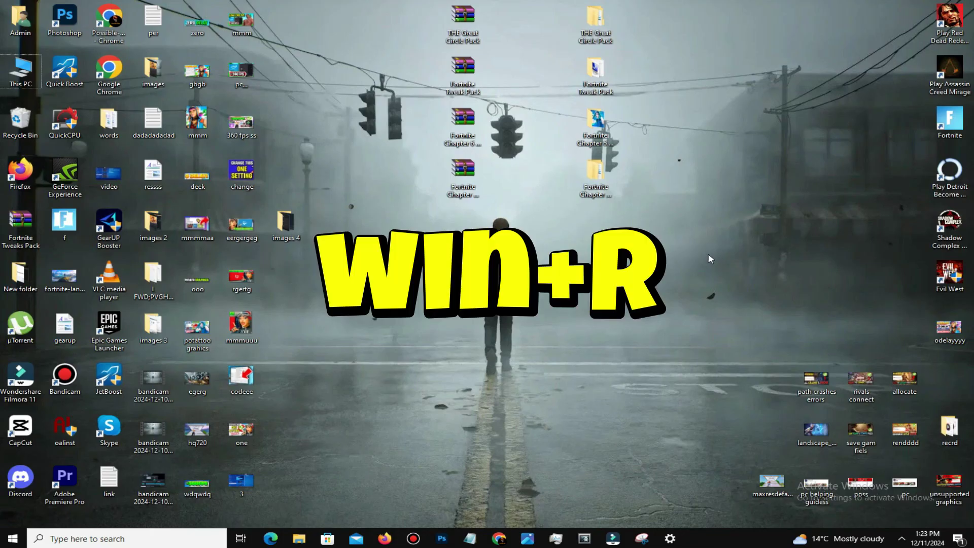
# - Run temp, select and delete everything in Windows\Temp, then close Explorer
pyautogui.press('super+r')
pyautogui.write('te')
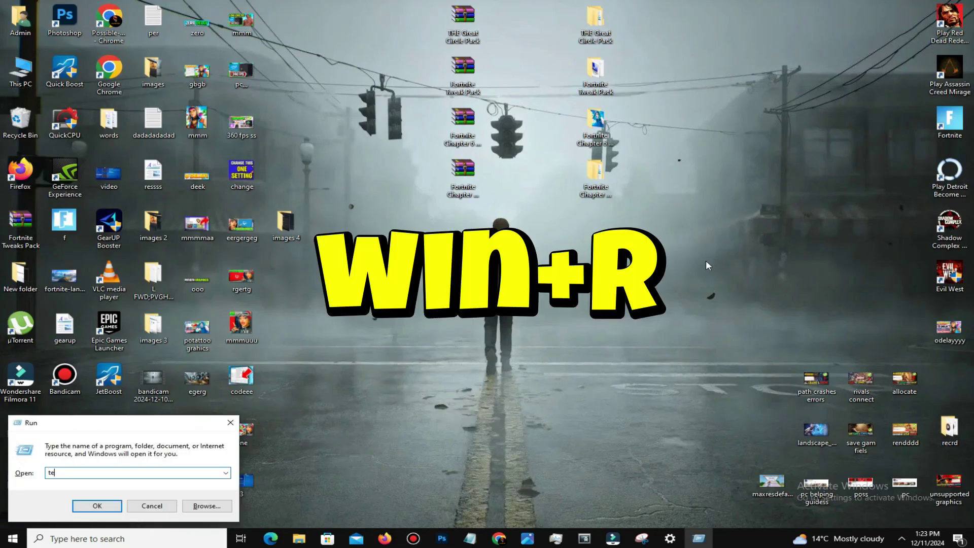
pyautogui.write('mp')
pyautogui.press('Return')
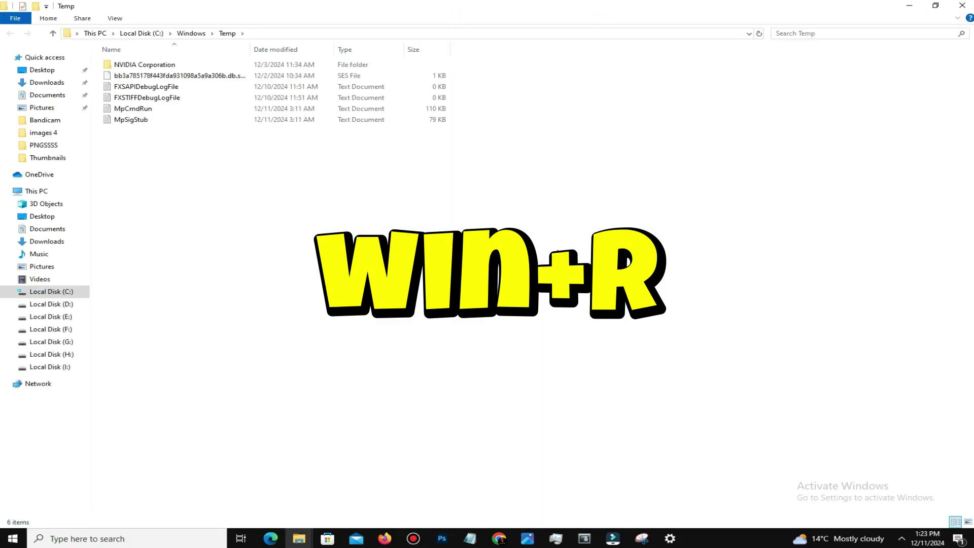
pyautogui.hotkey('ctrl', 'a')
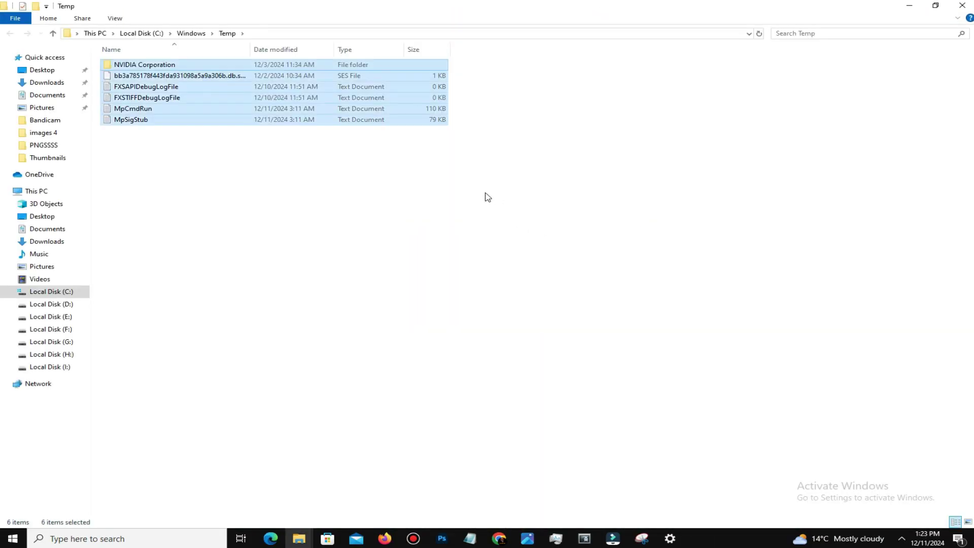
pyautogui.press('Delete')
pyautogui.click(962, 5)
# - Reopen Run with prefetch typed, then clear the box and start retyping the command
pyautogui.press('super+r')
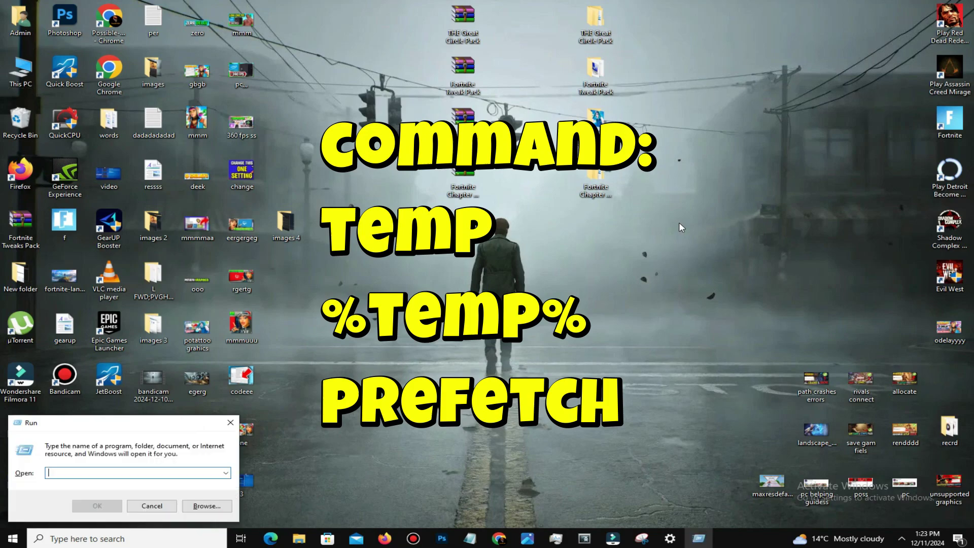
pyautogui.write('prefetc')
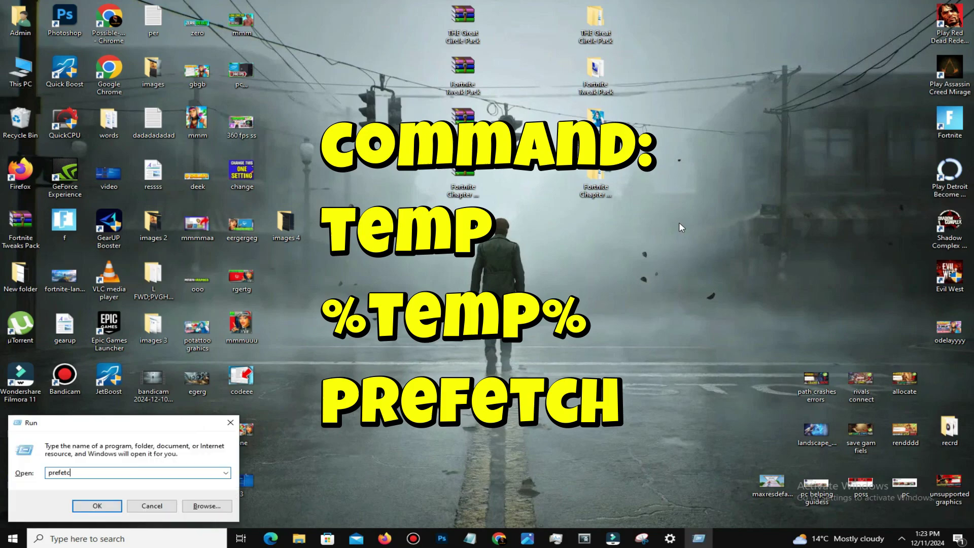
pyautogui.write('h')
pyautogui.hotkey('ctrl', 'a')
pyautogui.press('BackSpace')
pyautogui.write('^')
pyautogui.press('BackSpace')
pyautogui.write('%$e')
pyautogui.press('BackSpace')
pyautogui.press('BackSpace')
pyautogui.press('BackSpace')
pyautogui.write('p')
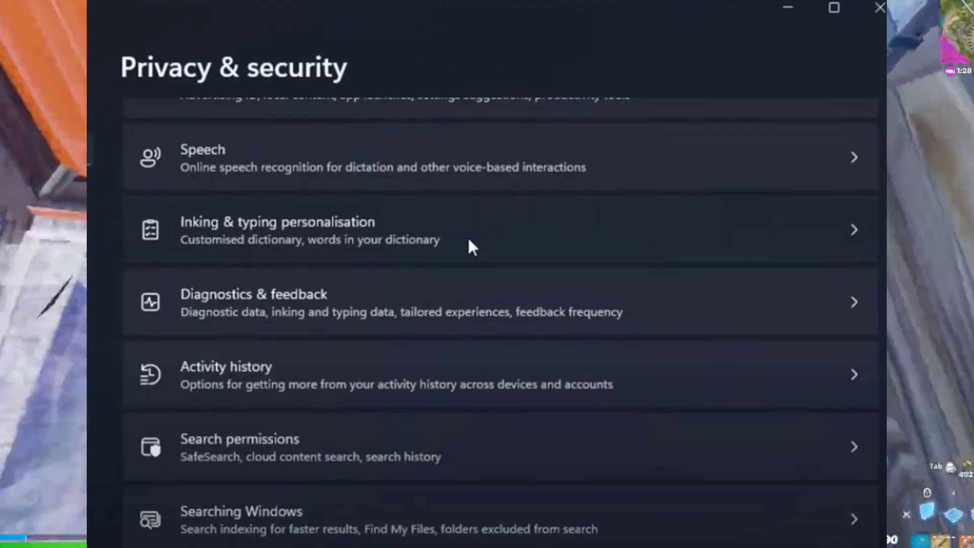
# - Open the Inking & typing personalisation page, then the Diagnostics & feedback page
pyautogui.click(468, 239)
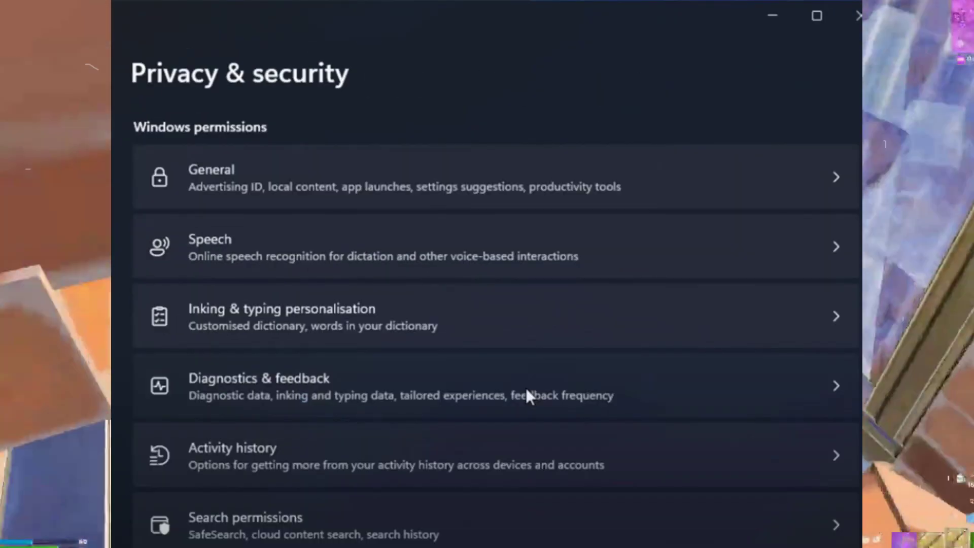
pyautogui.click(526, 393)
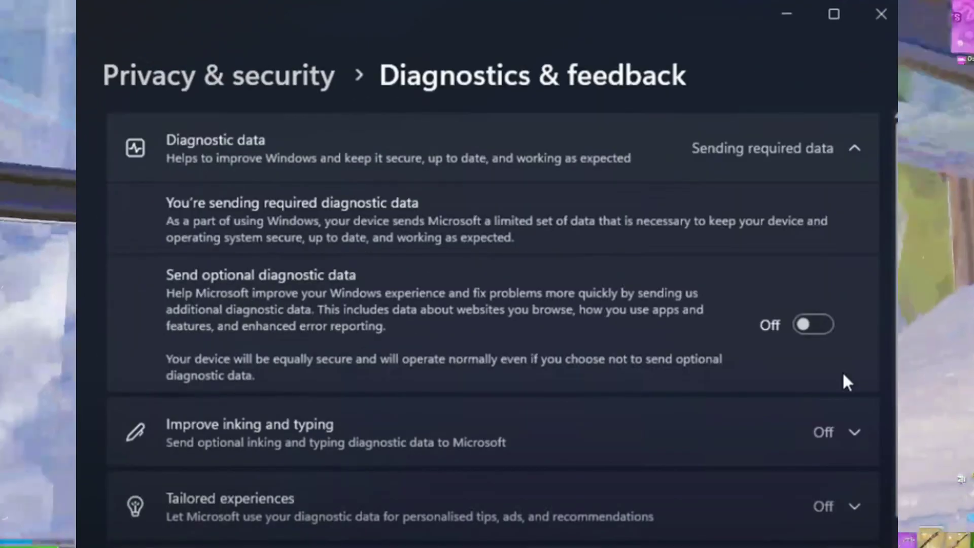